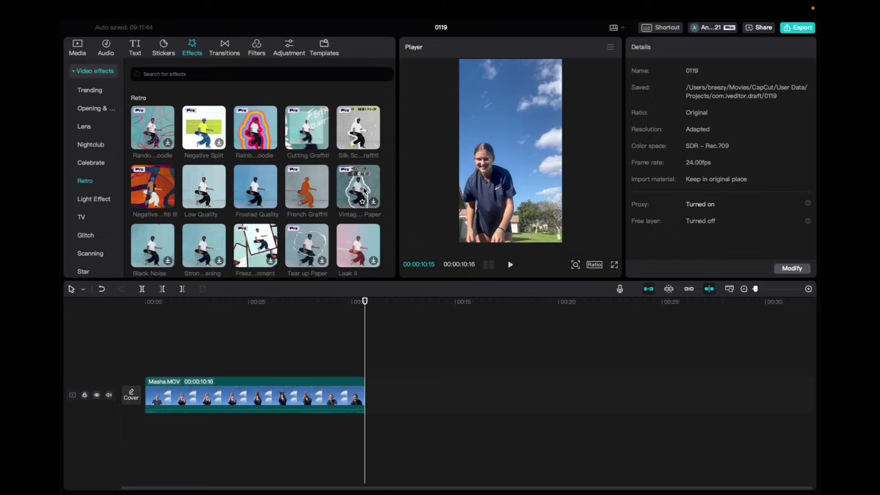
Place Vintage Torn Paper on a track above the Masha clip and shift it slightly later.
{"action": "left_click_drag", "start_coordinate": [362, 198], "coordinate": [271, 368]}
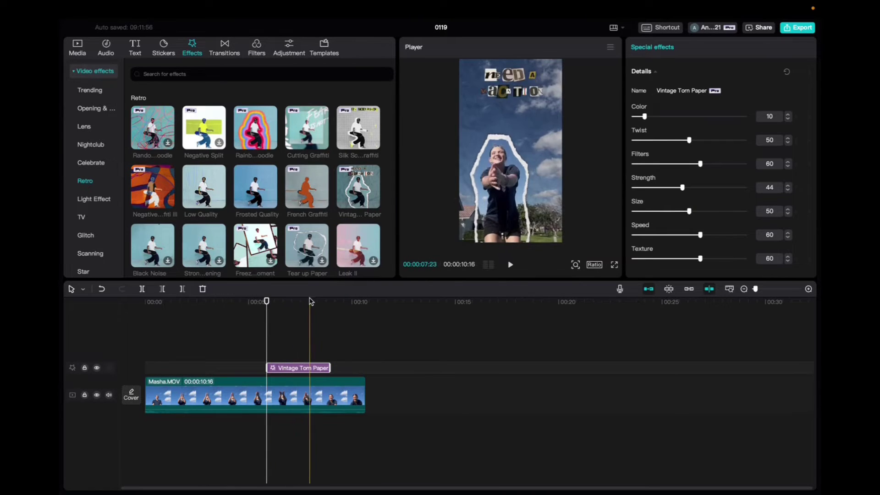
{"action": "mouse_move", "coordinate": [286, 368]}
{"action": "left_mouse_down"}
{"action": "mouse_move", "coordinate": [307, 370]}
{"action": "mouse_move", "coordinate": [299, 370]}
{"action": "left_mouse_up"}
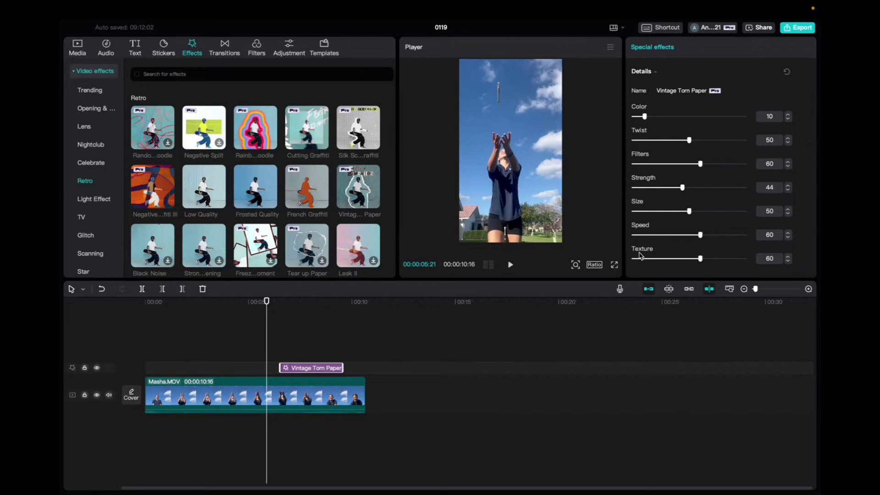
Move the playhead back to about 00:04, before the effect starts.
{"action": "left_click", "coordinate": [234, 303]}
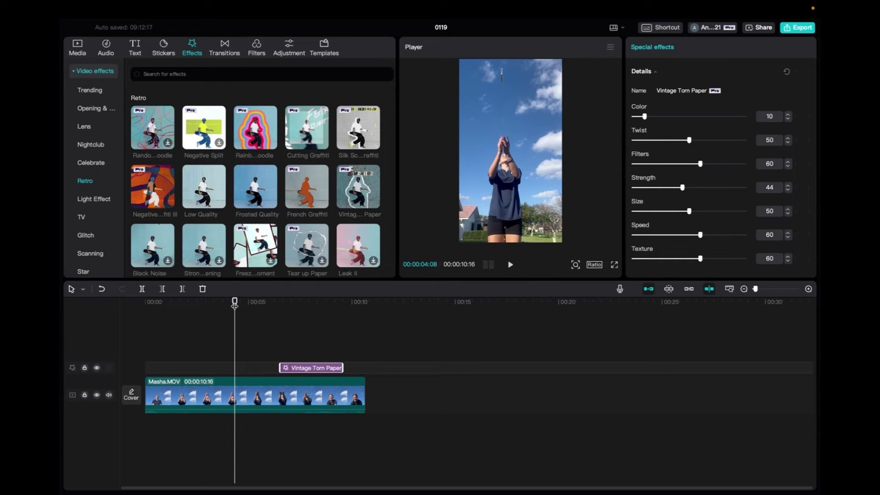
Play the clip through the torn-paper effect section, then replay it from the start.
{"action": "key", "text": "space"}
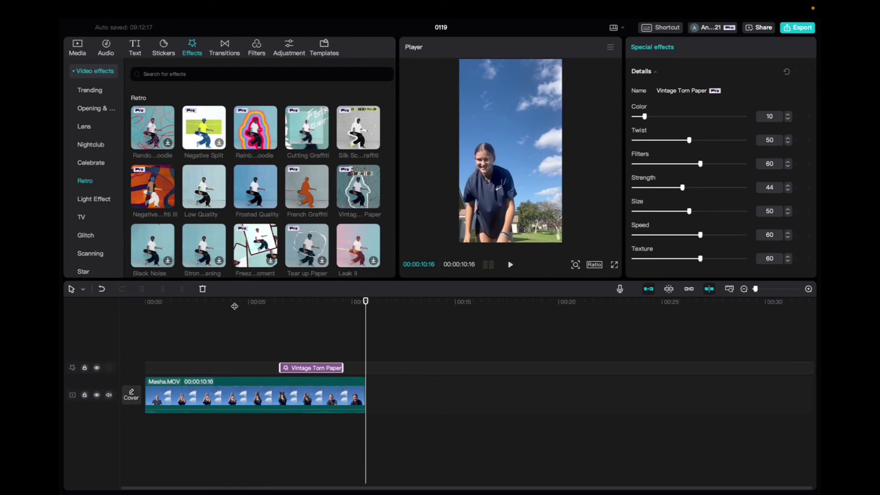
{"action": "key", "text": "space"}
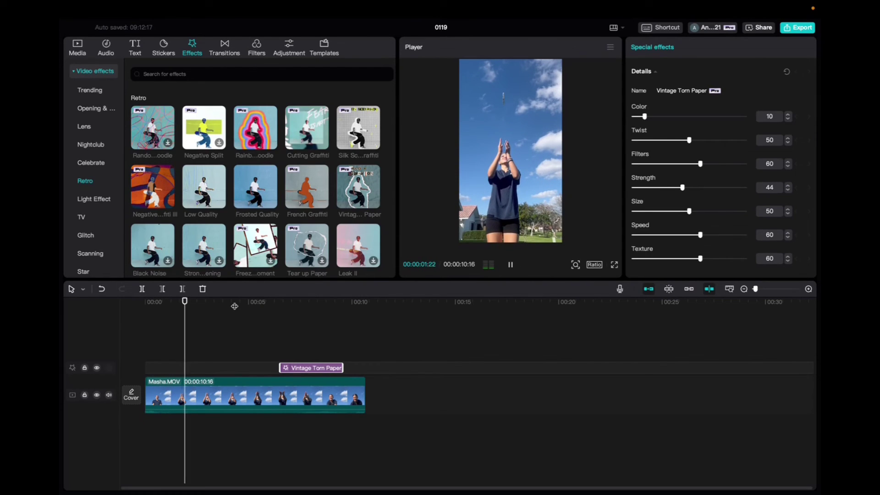